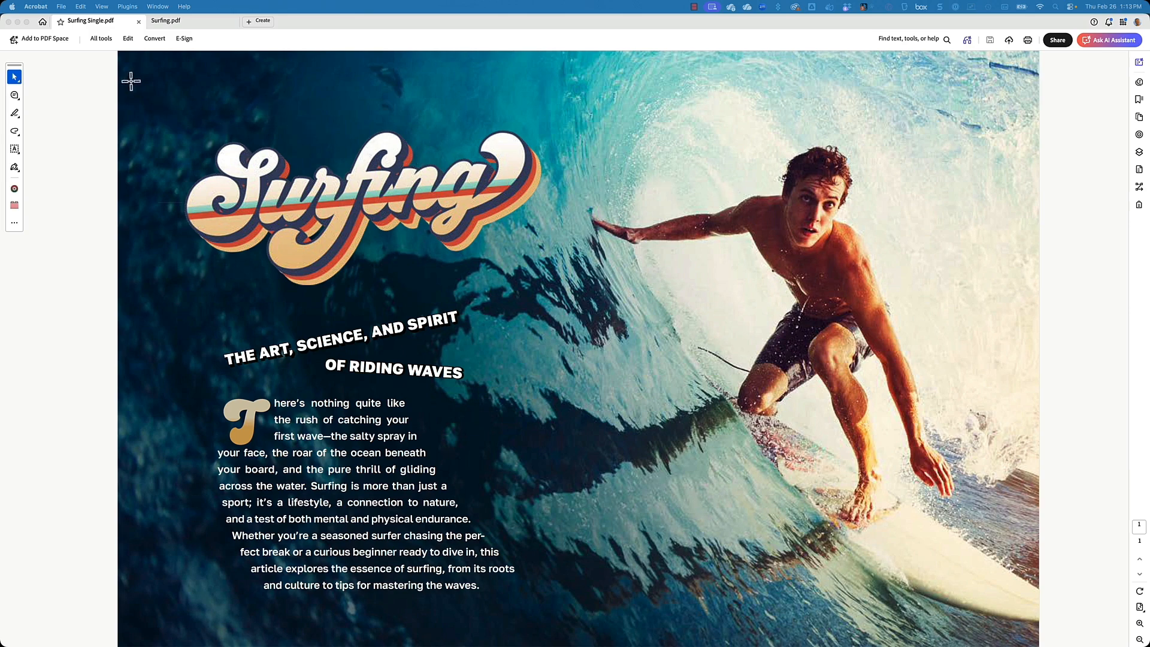
Compare the page thumbnails of Surfing Single.pdf and Surfing.pdf
{"action": "left_click", "coordinate": [1139, 116]}
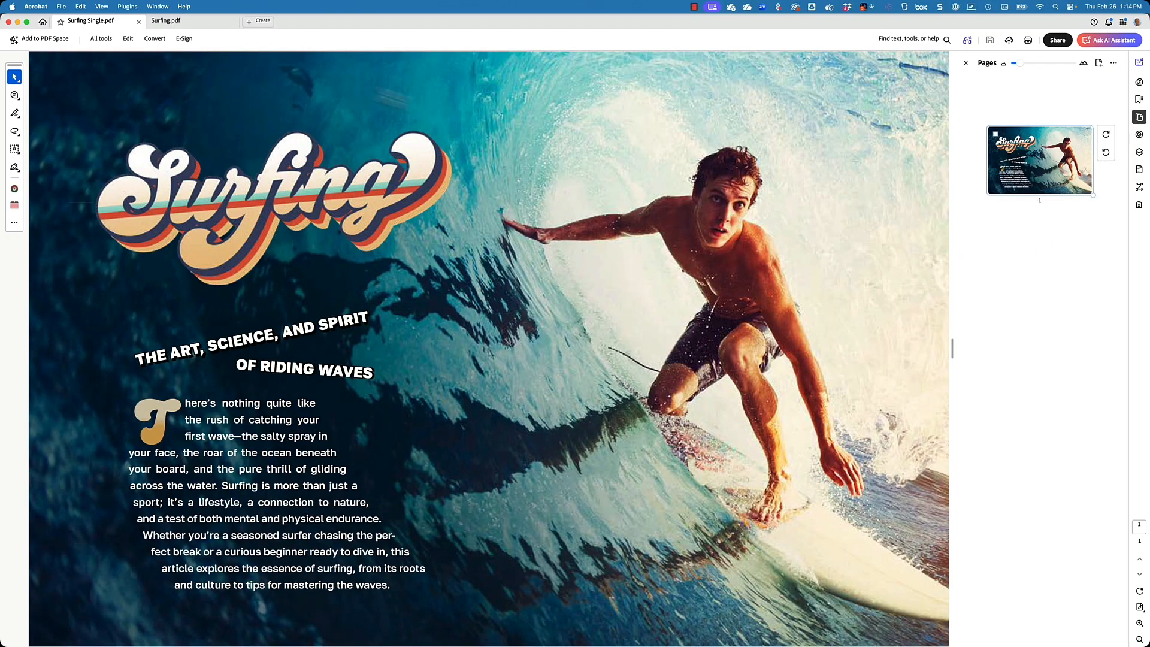
{"action": "left_click", "coordinate": [190, 23]}
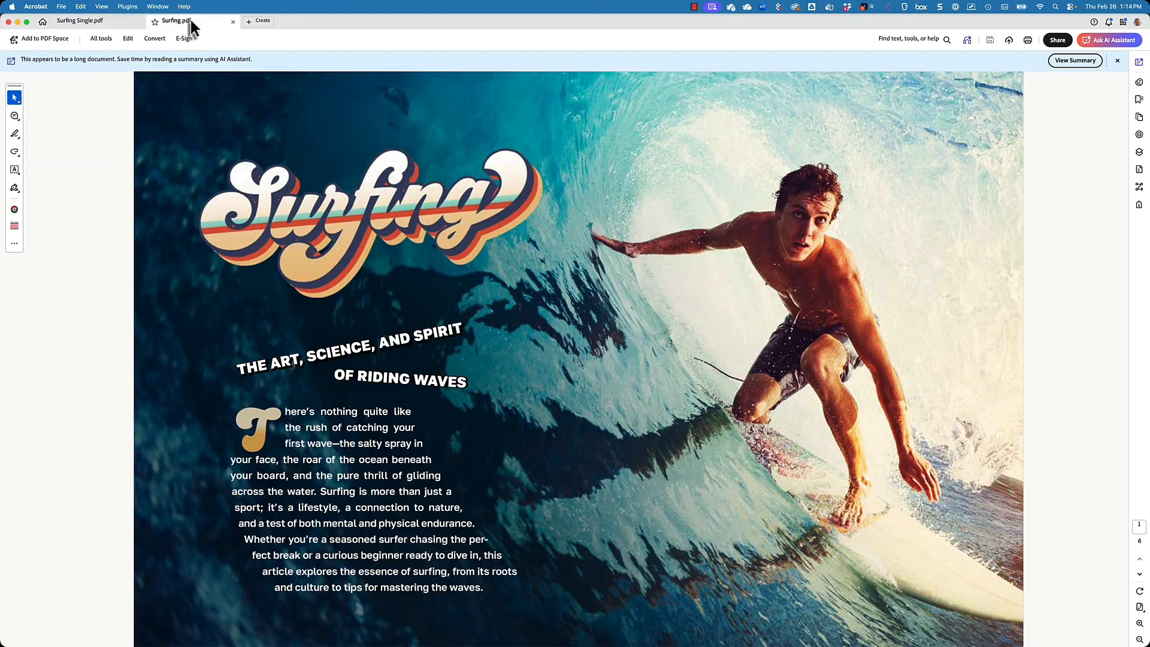
{"action": "left_click", "coordinate": [1139, 117]}
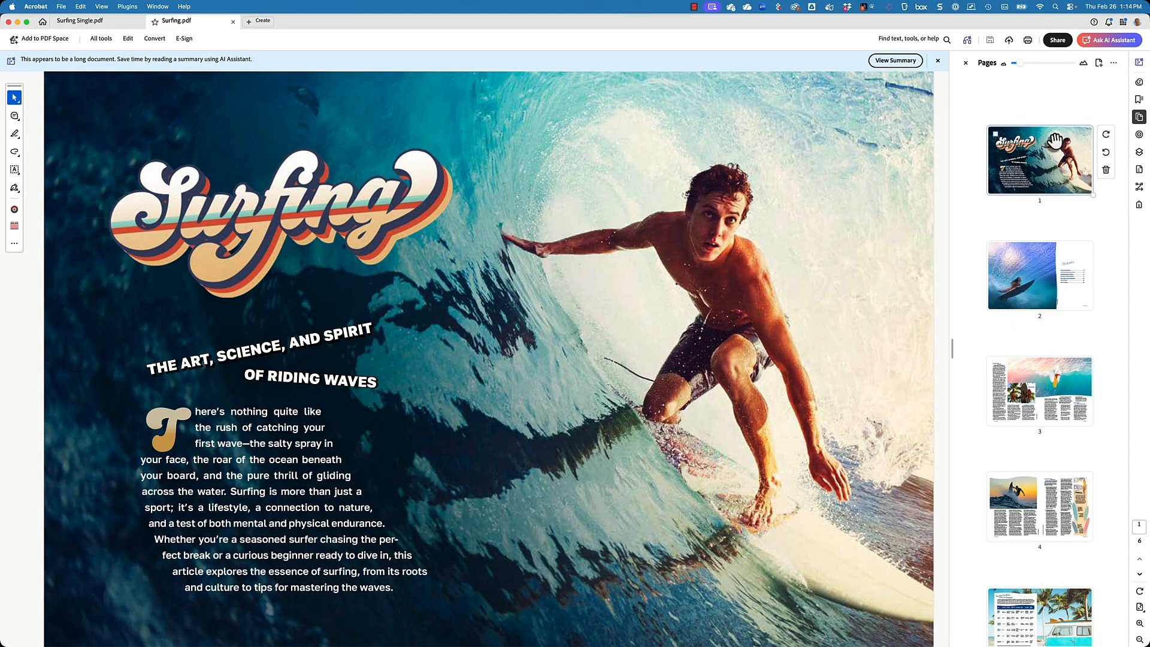
{"action": "scroll", "coordinate": [1054, 141], "scroll_direction": "down", "scroll_amount": 3}
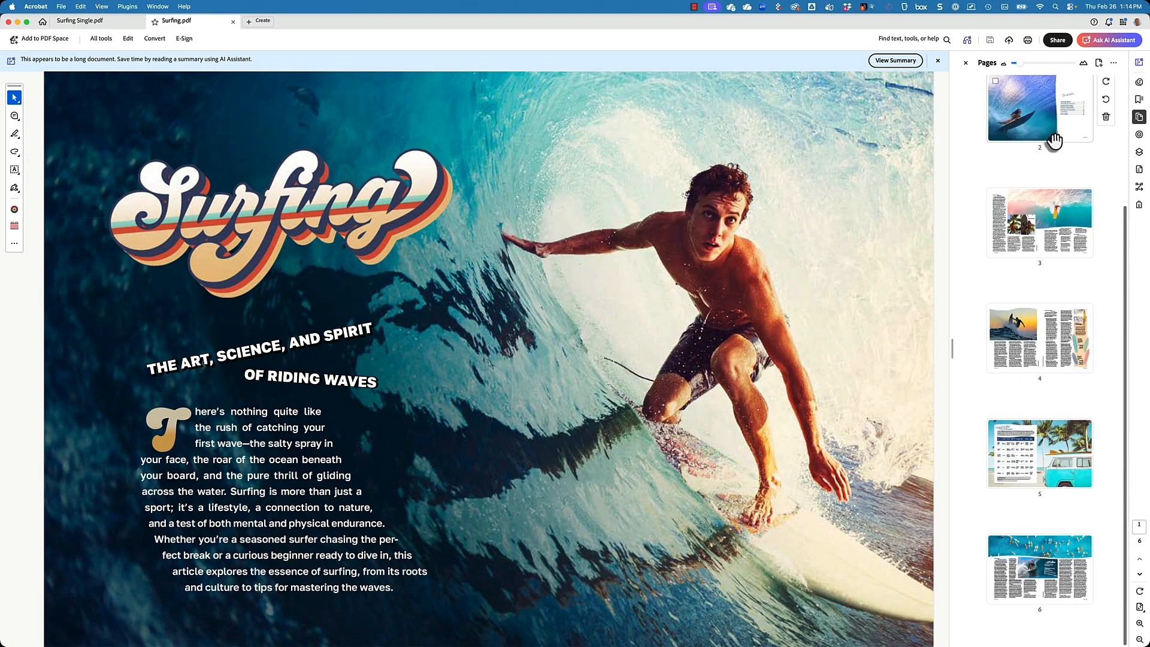
{"action": "left_click", "coordinate": [1139, 118]}
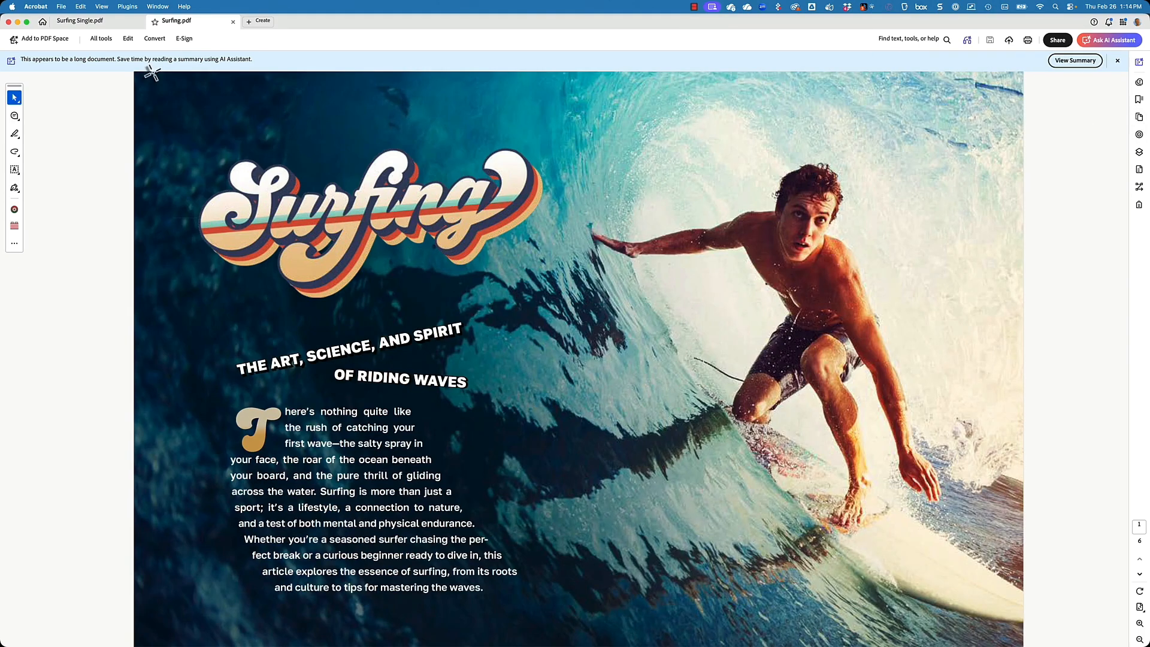
{"action": "left_click", "coordinate": [86, 24]}
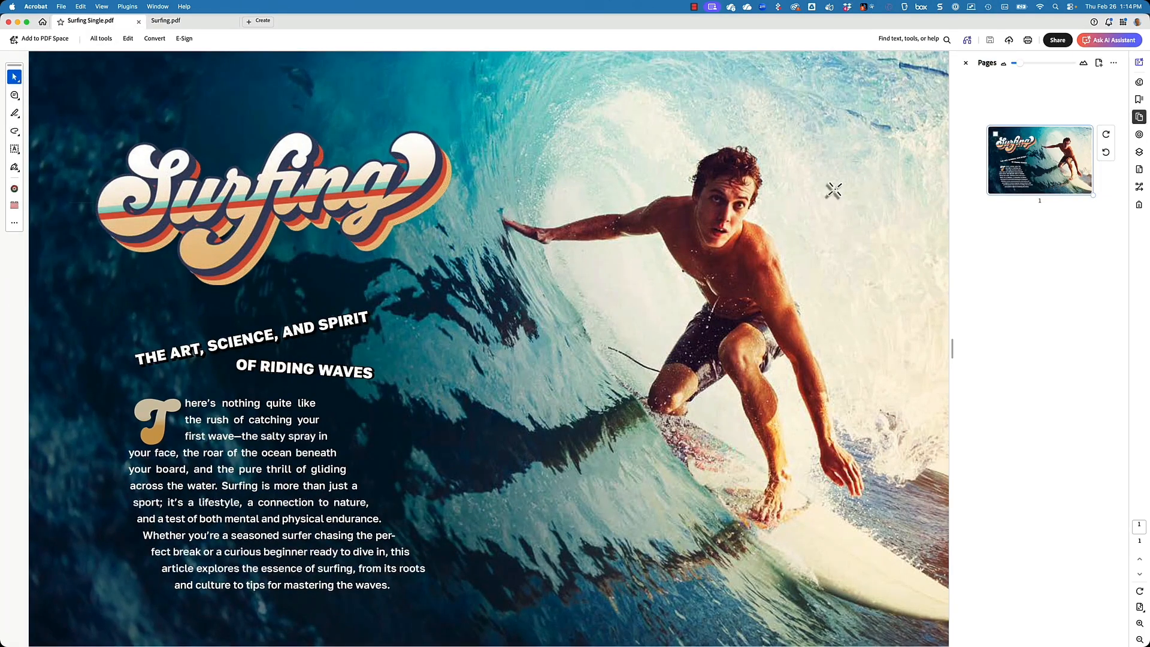
{"action": "left_click", "coordinate": [1140, 119]}
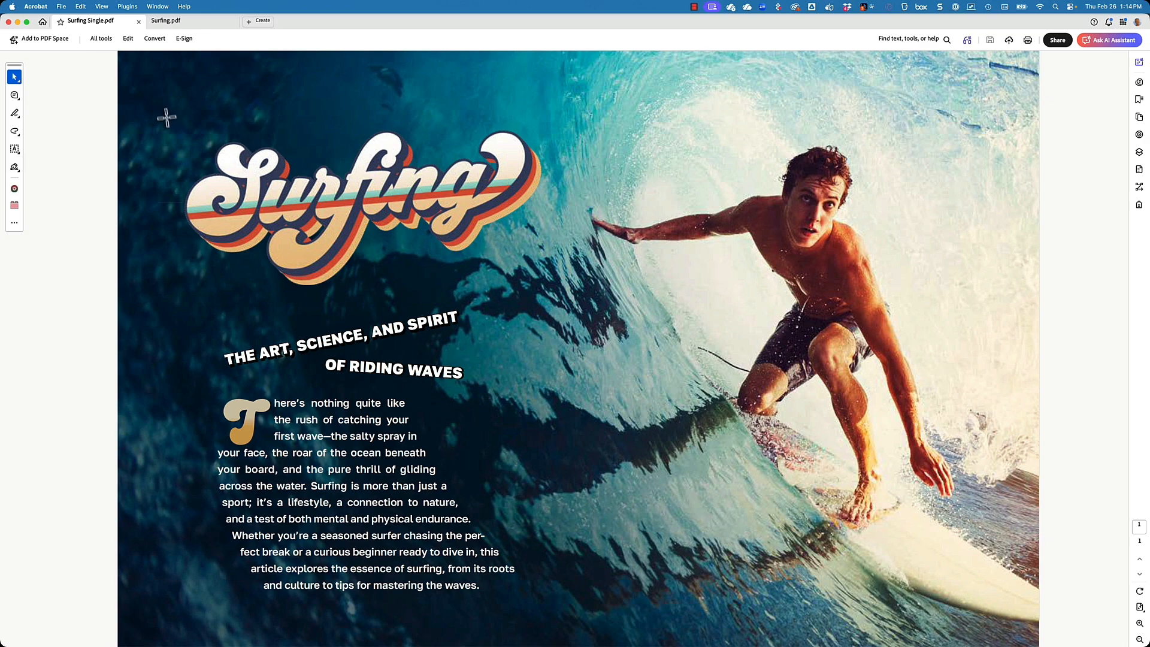
Open Surfing Single.pdf in the Organize pages tool
{"action": "left_click", "coordinate": [100, 40]}
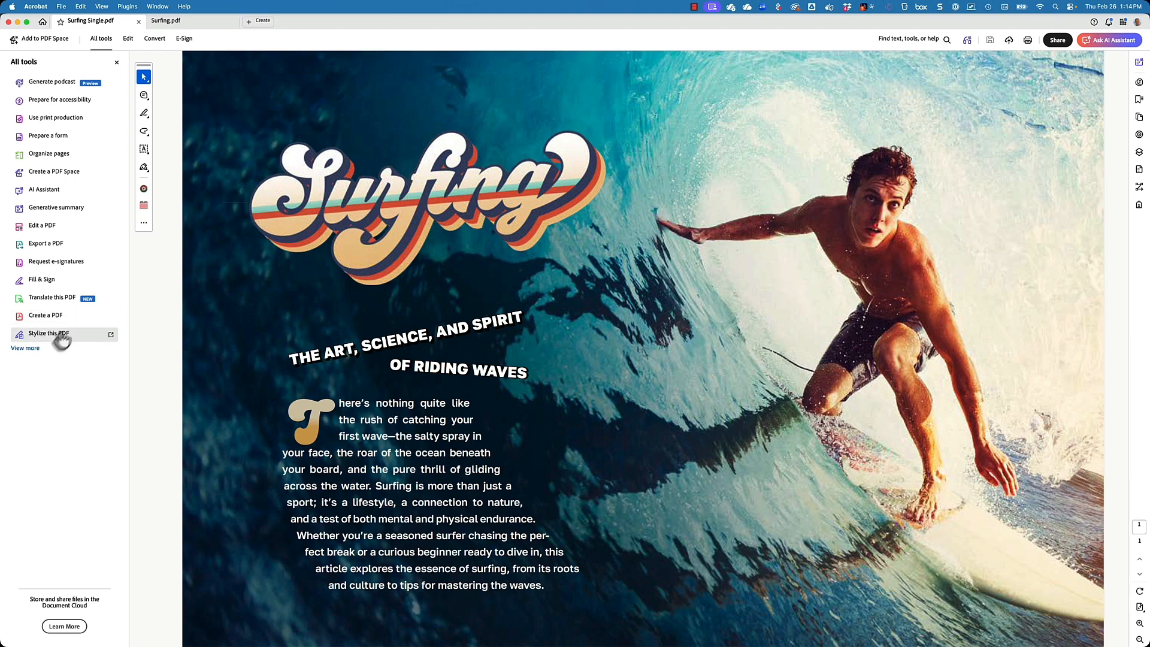
{"action": "left_click", "coordinate": [28, 348]}
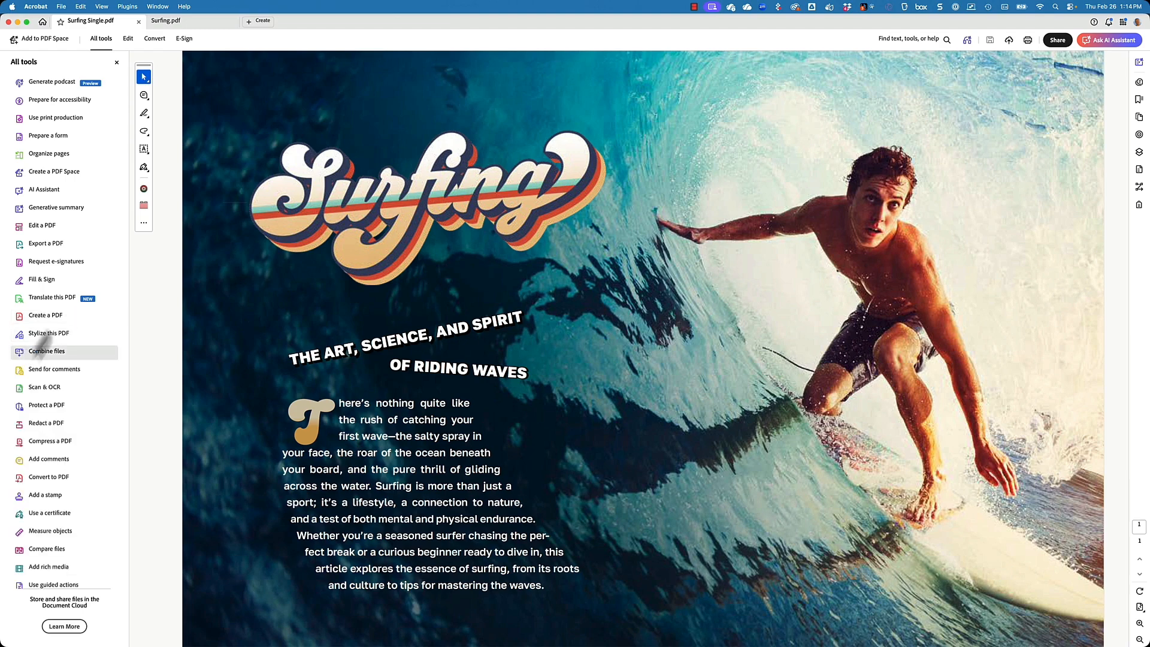
{"action": "scroll", "coordinate": [75, 290], "scroll_direction": "down", "scroll_amount": 3}
{"action": "scroll", "coordinate": [73, 287], "scroll_direction": "up", "scroll_amount": 3}
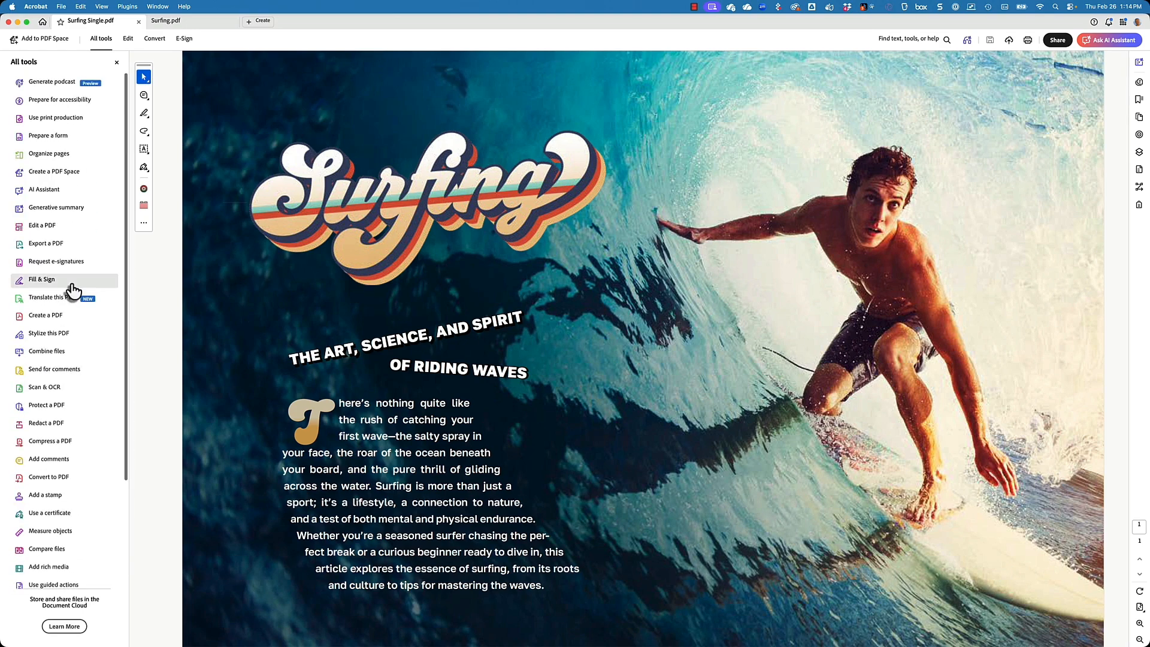
{"action": "left_click", "coordinate": [47, 157]}
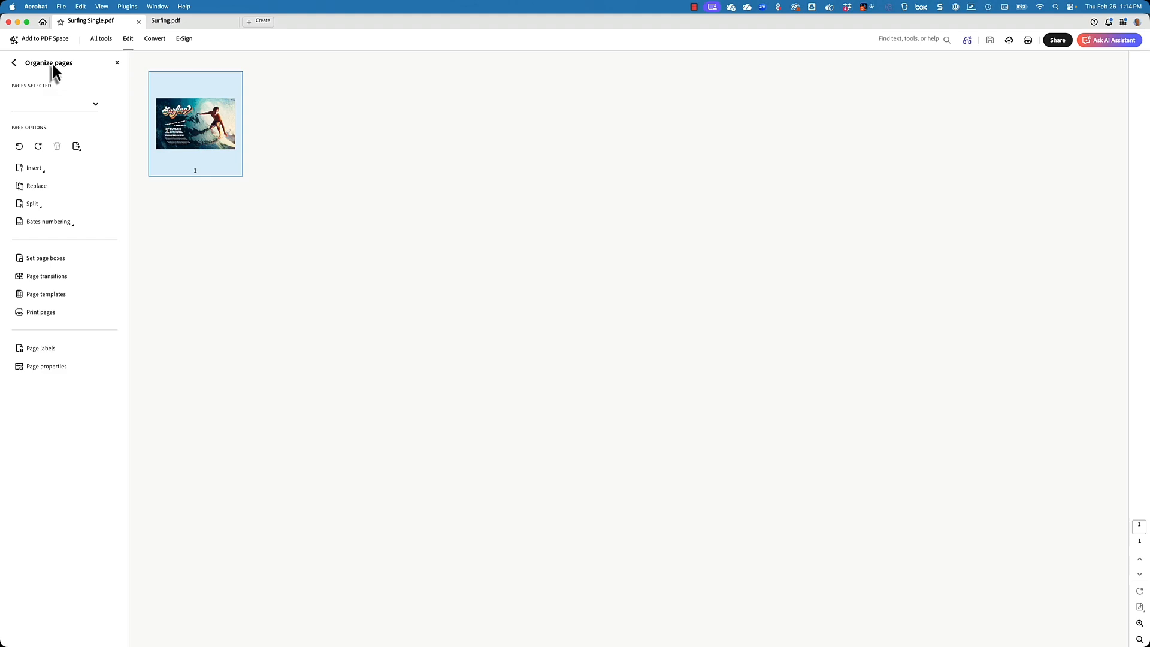
Switch to Surfing.pdf and open it in the Organize pages tool as well
{"action": "left_click", "coordinate": [179, 20]}
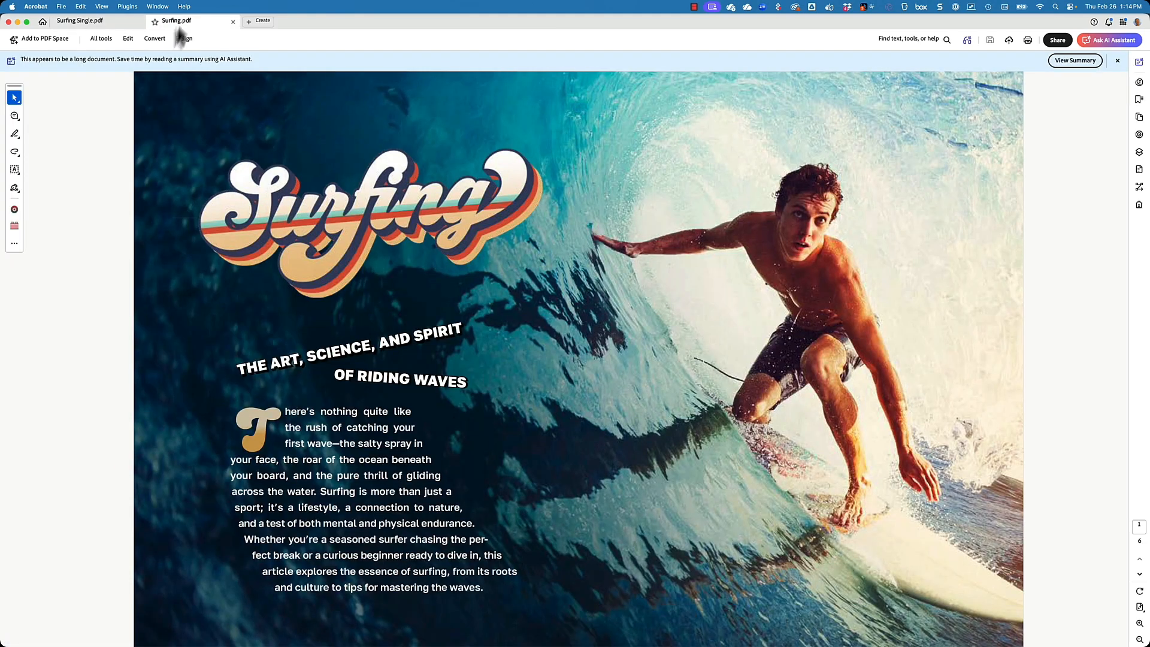
{"action": "left_click", "coordinate": [99, 38]}
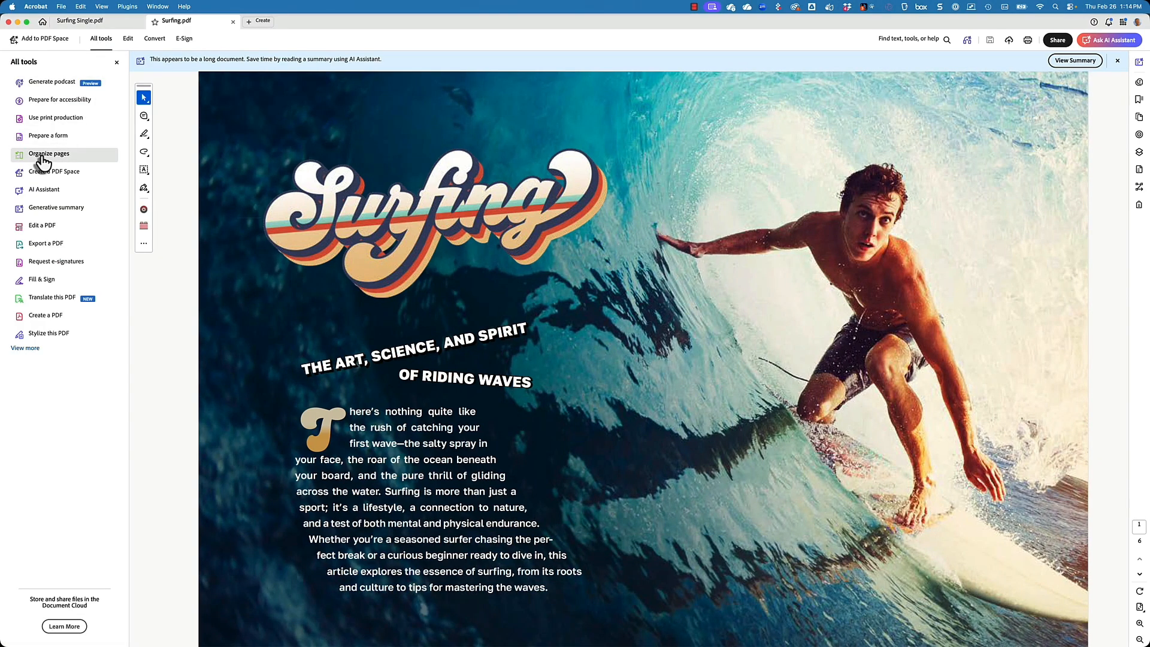
{"action": "left_click", "coordinate": [42, 154]}
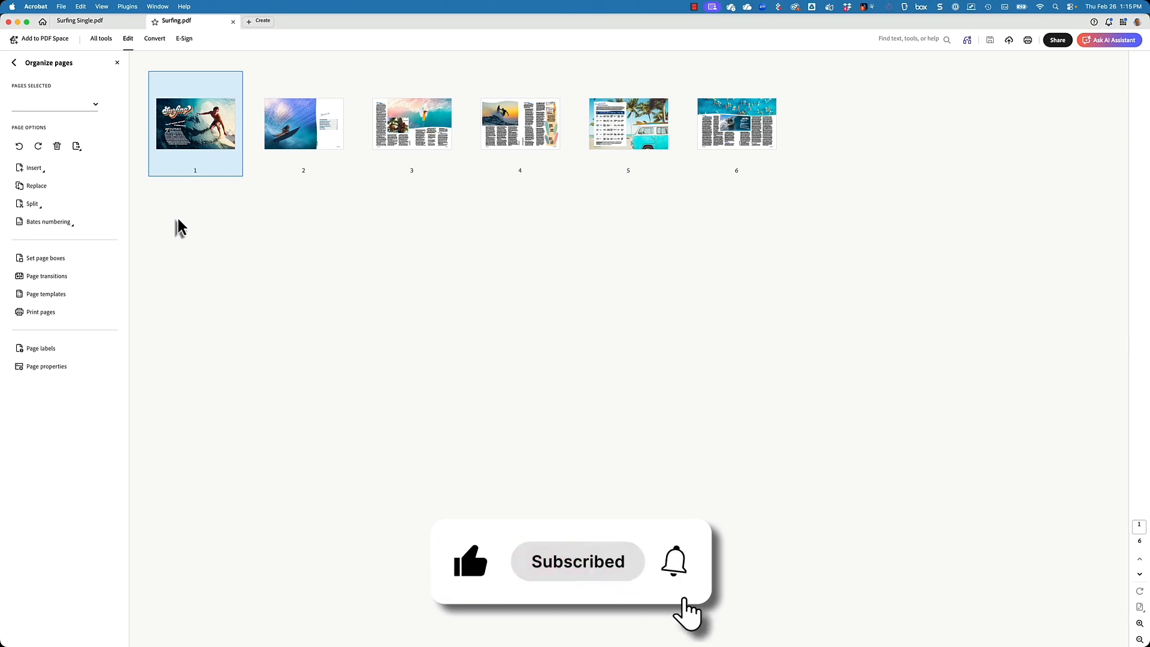
Copy pages 2–6 of Surfing.pdf into Surfing Single.pdf after page 1, and leave the Organize pages view
{"action": "left_click", "coordinate": [302, 141]}
{"action": "mouse_move", "coordinate": [179, 133]}
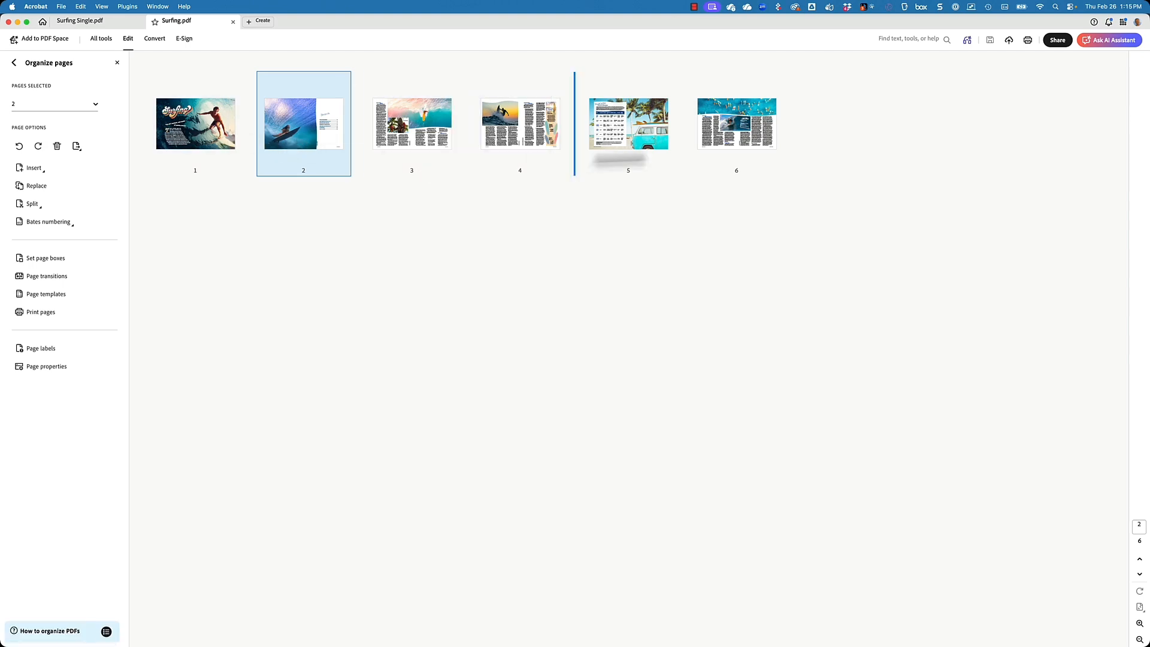
{"action": "left_click", "coordinate": [723, 136], "text": "shift"}
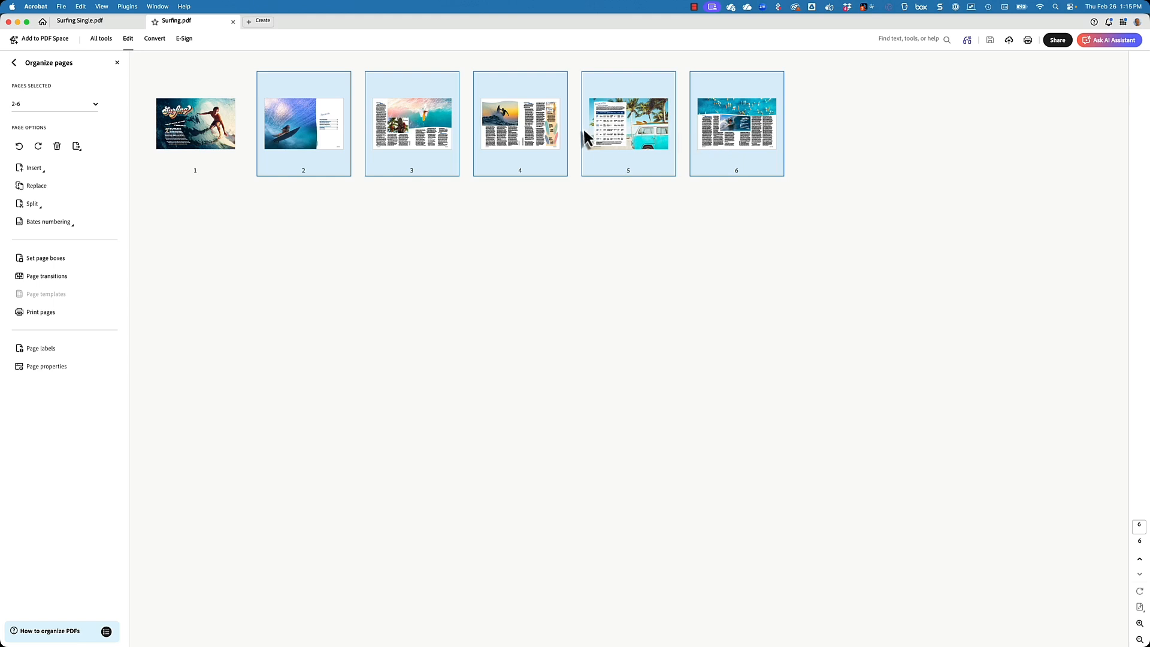
{"action": "left_click", "coordinate": [311, 153]}
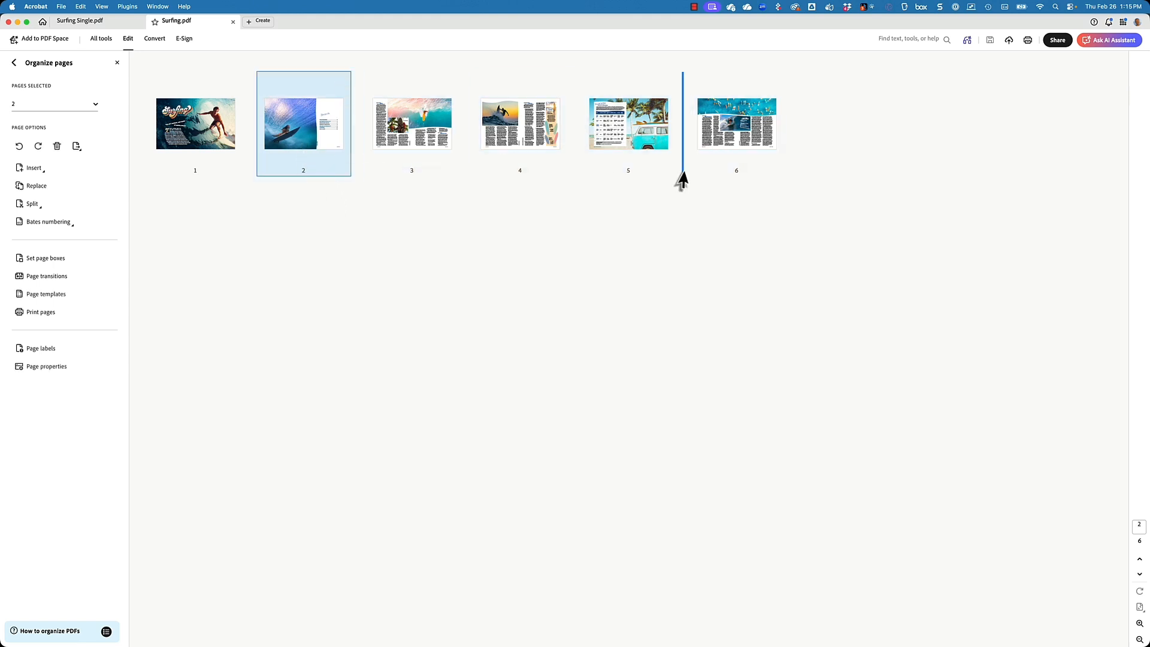
{"action": "left_click", "coordinate": [714, 137], "text": "shift"}
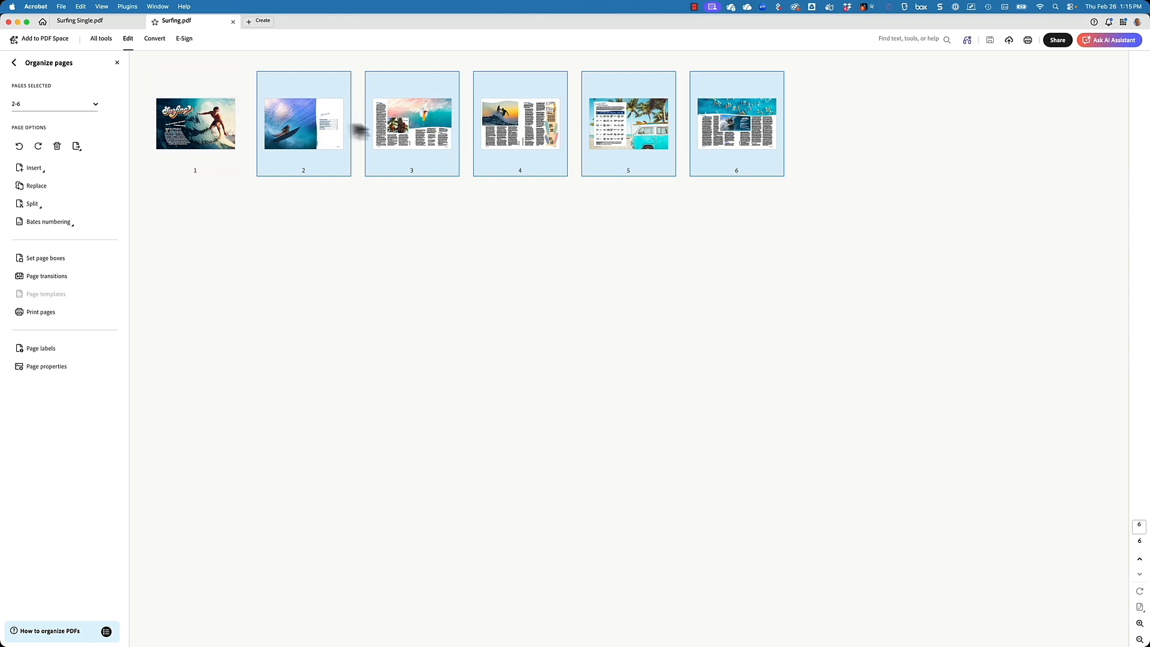
{"action": "left_click_drag", "start_coordinate": [323, 123], "coordinate": [314, 117]}
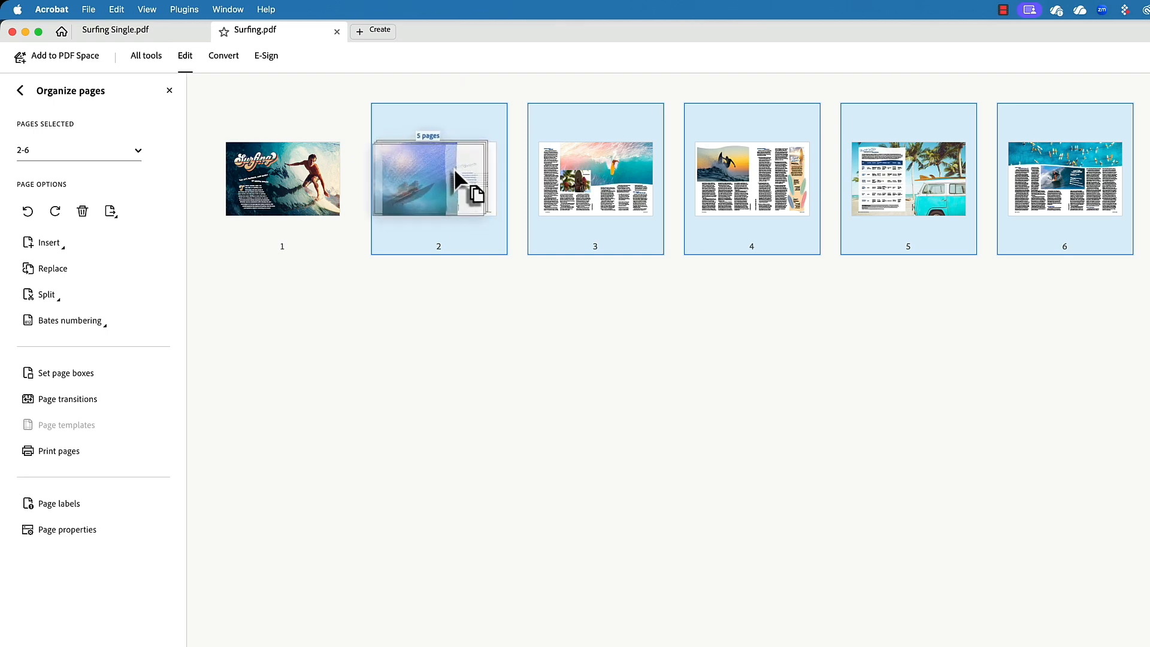
{"action": "left_click_drag", "start_coordinate": [453, 167], "coordinate": [235, 226]}
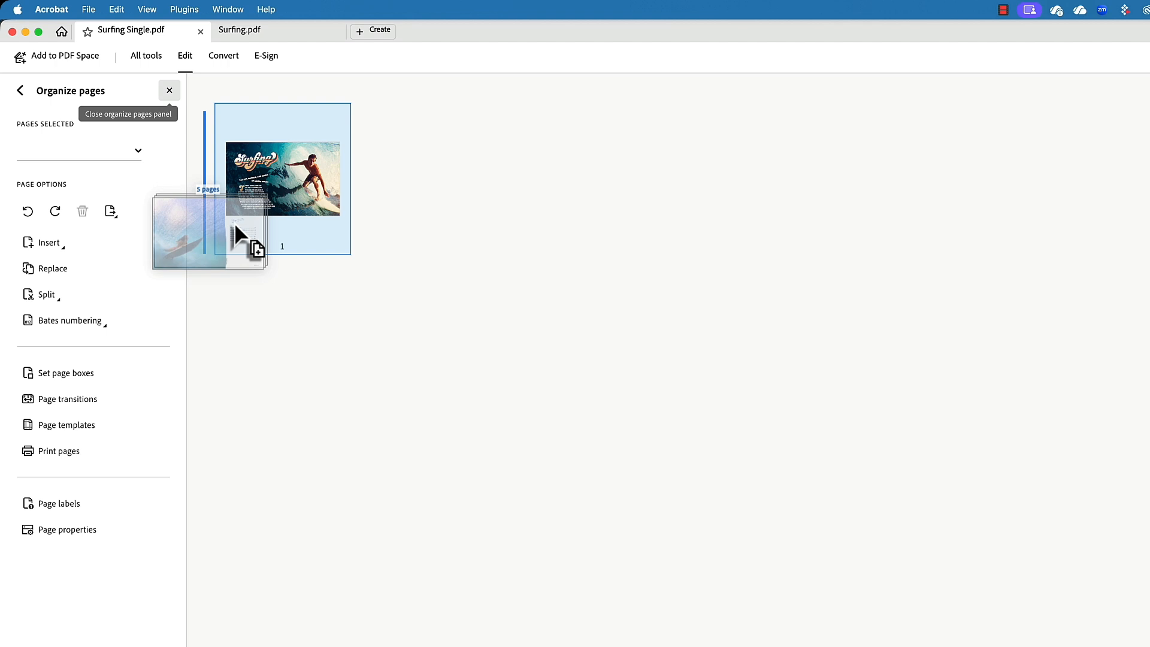
{"action": "left_click_drag", "start_coordinate": [234, 226], "coordinate": [407, 217]}
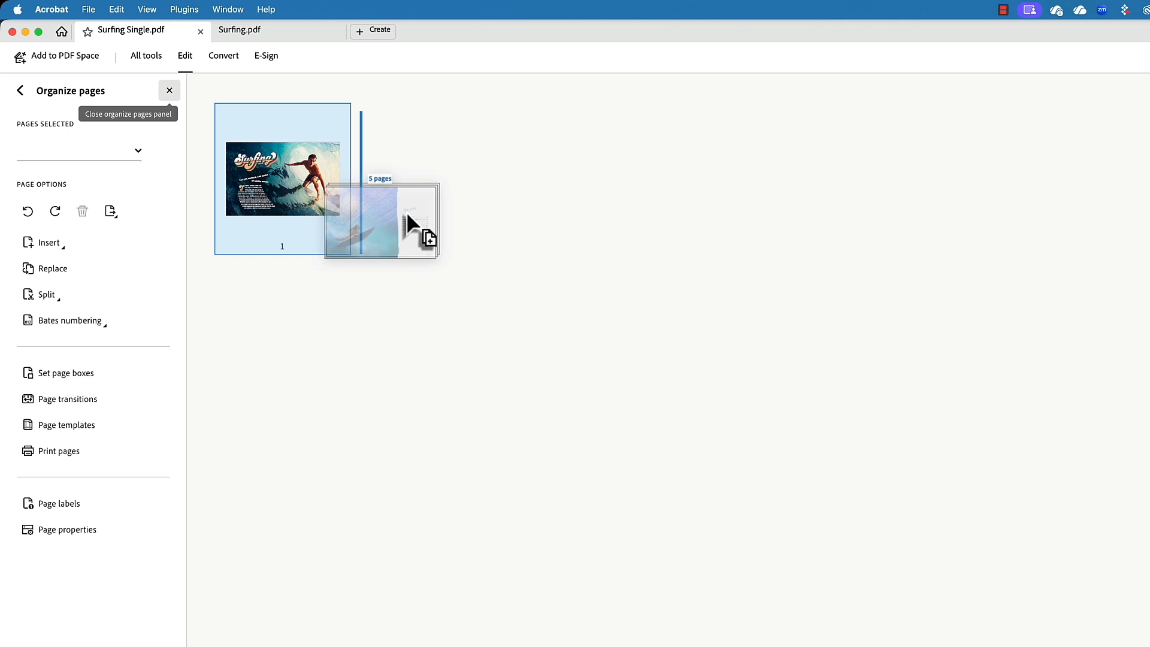
{"action": "mouse_move", "coordinate": [406, 211]}
{"action": "left_mouse_down"}
{"action": "mouse_move", "coordinate": [411, 226]}
{"action": "mouse_move", "coordinate": [411, 216]}
{"action": "left_mouse_up"}
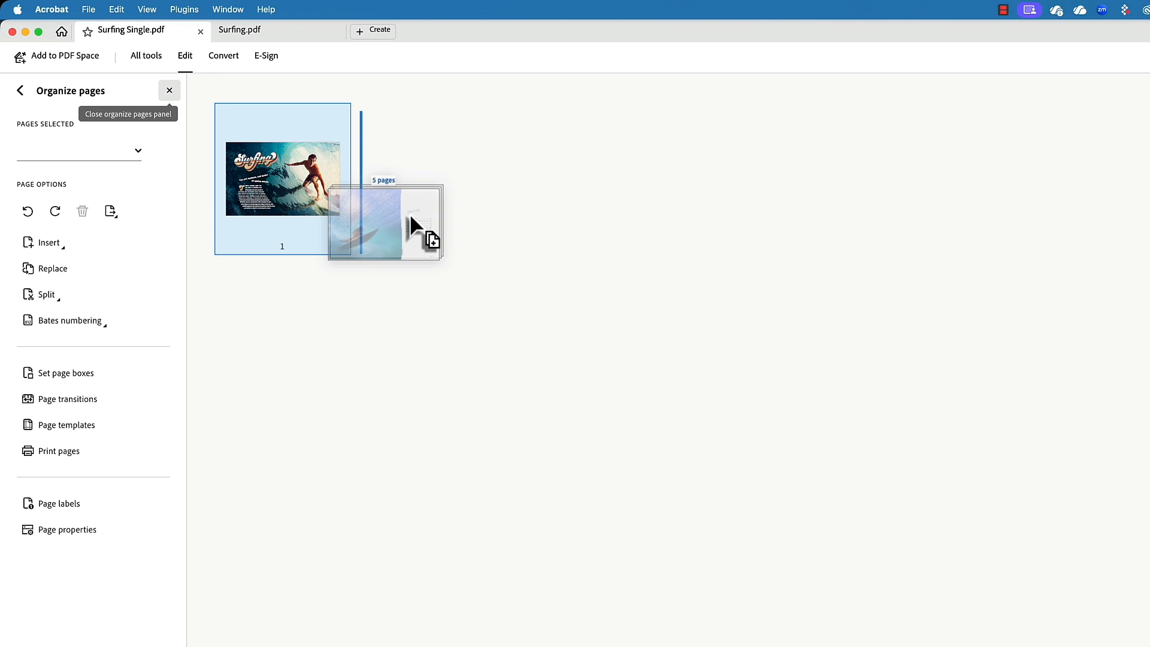
{"action": "left_click_drag", "start_coordinate": [411, 217], "coordinate": [410, 219]}
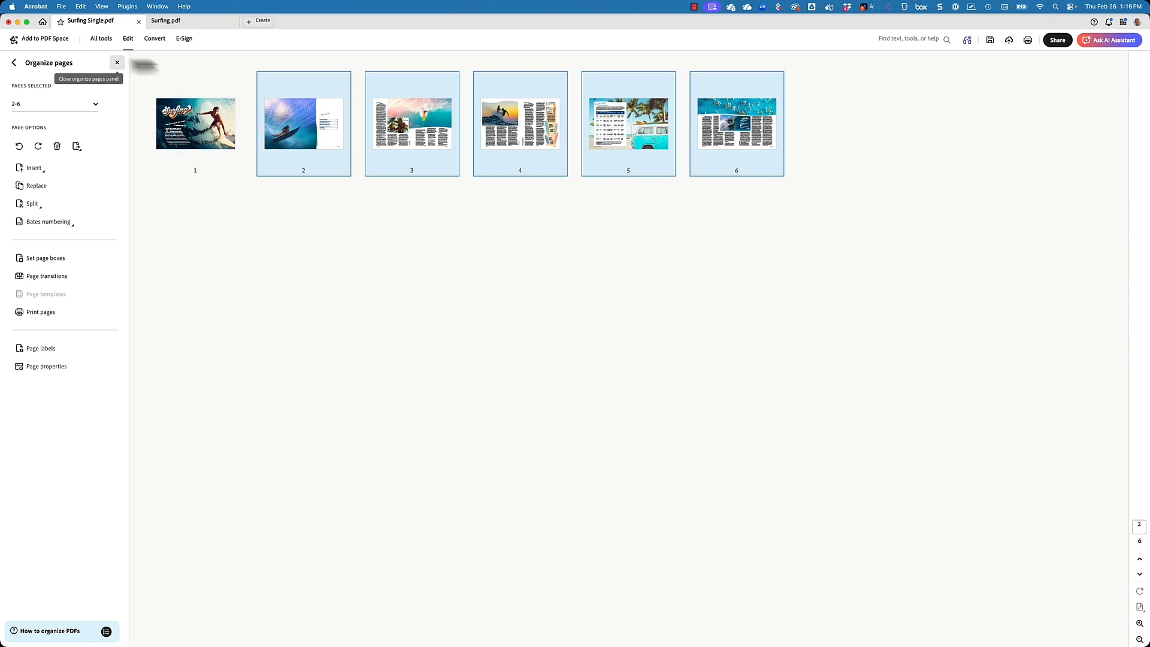
{"action": "left_click", "coordinate": [116, 64]}
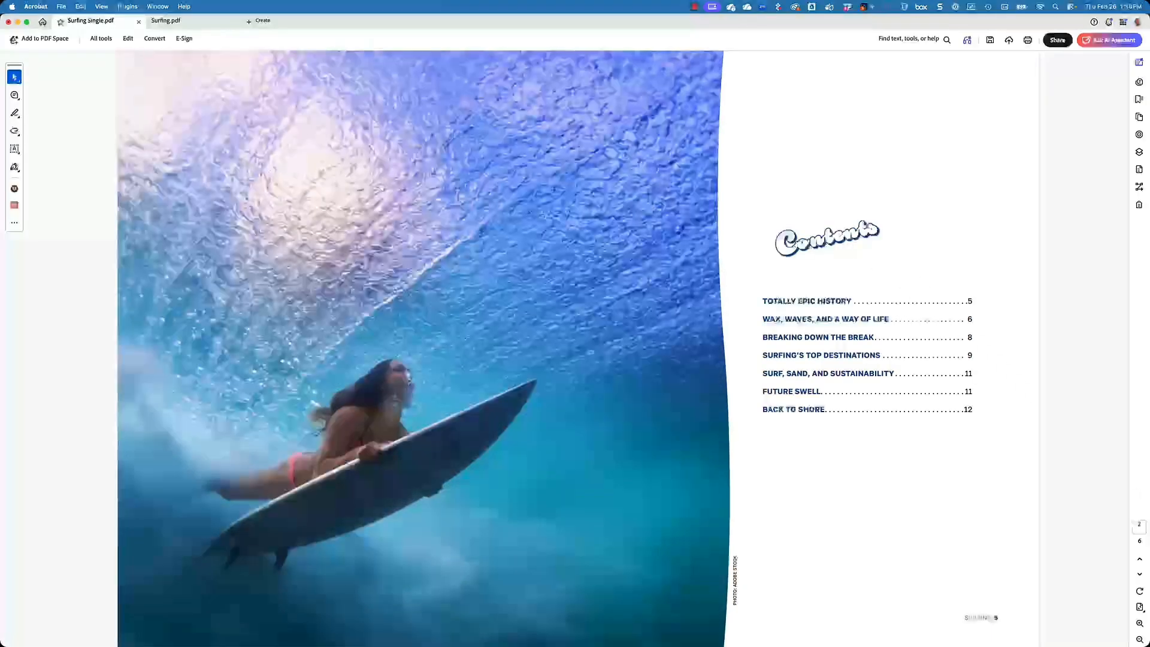
Page through Surfing Single.pdf from the cover to the last page and back to check the inserted pages
{"action": "left_click", "coordinate": [1139, 558]}
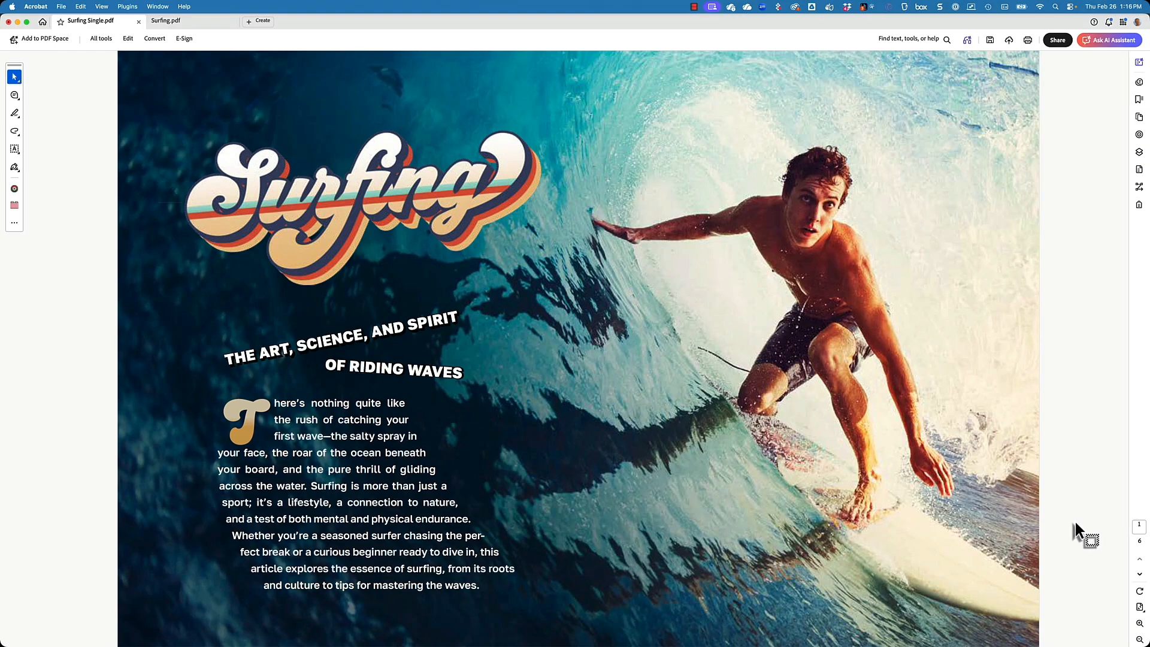
{"action": "left_click", "coordinate": [1139, 575]}
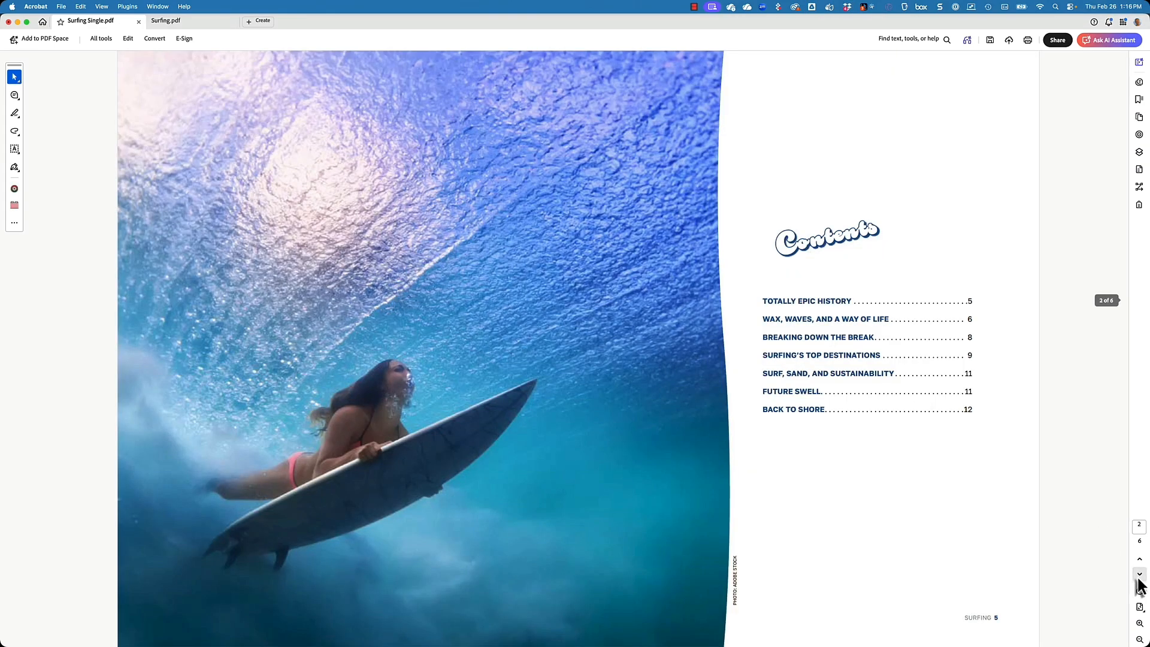
{"action": "left_click", "coordinate": [1138, 580]}
{"action": "left_click", "coordinate": [1139, 580]}
{"action": "left_click", "coordinate": [1139, 580]}
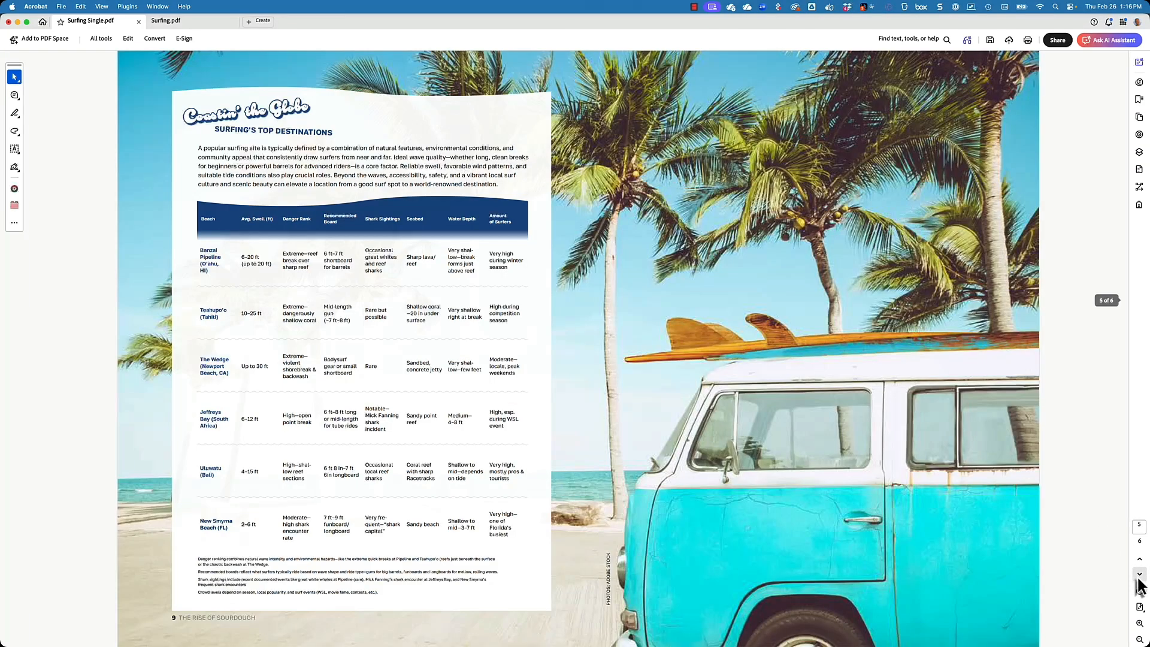
{"action": "left_click", "coordinate": [1139, 578]}
{"action": "left_click", "coordinate": [1139, 560]}
{"action": "left_click", "coordinate": [1139, 563]}
{"action": "left_click", "coordinate": [1139, 563]}
{"action": "left_click", "coordinate": [1139, 563]}
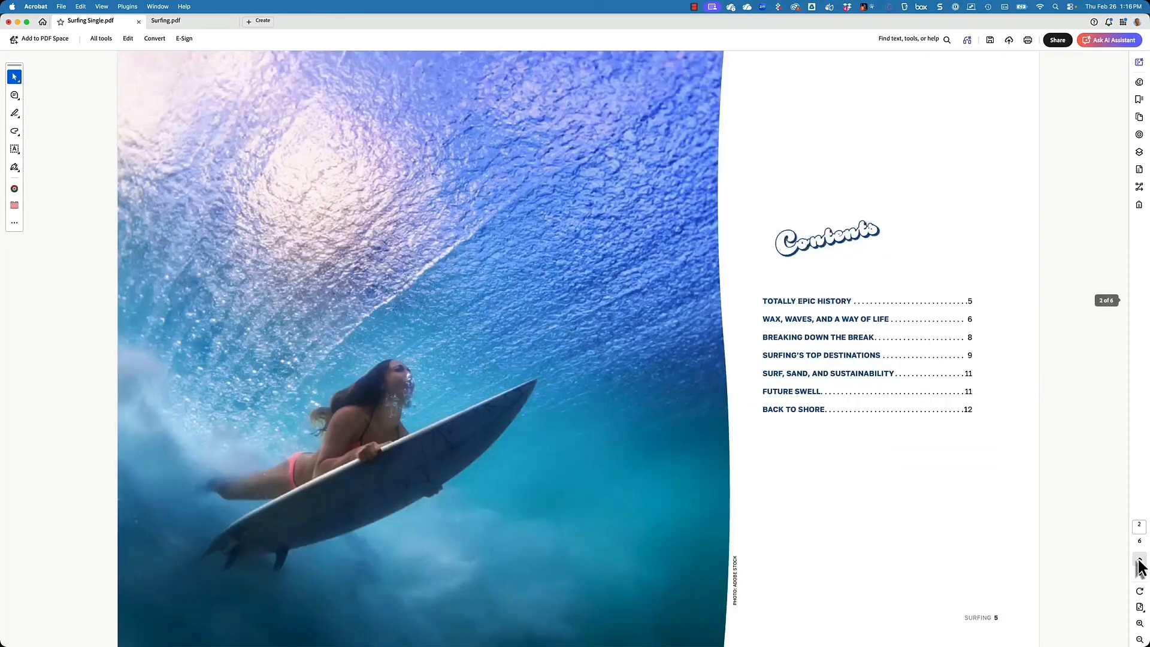
{"action": "left_click", "coordinate": [1139, 563]}
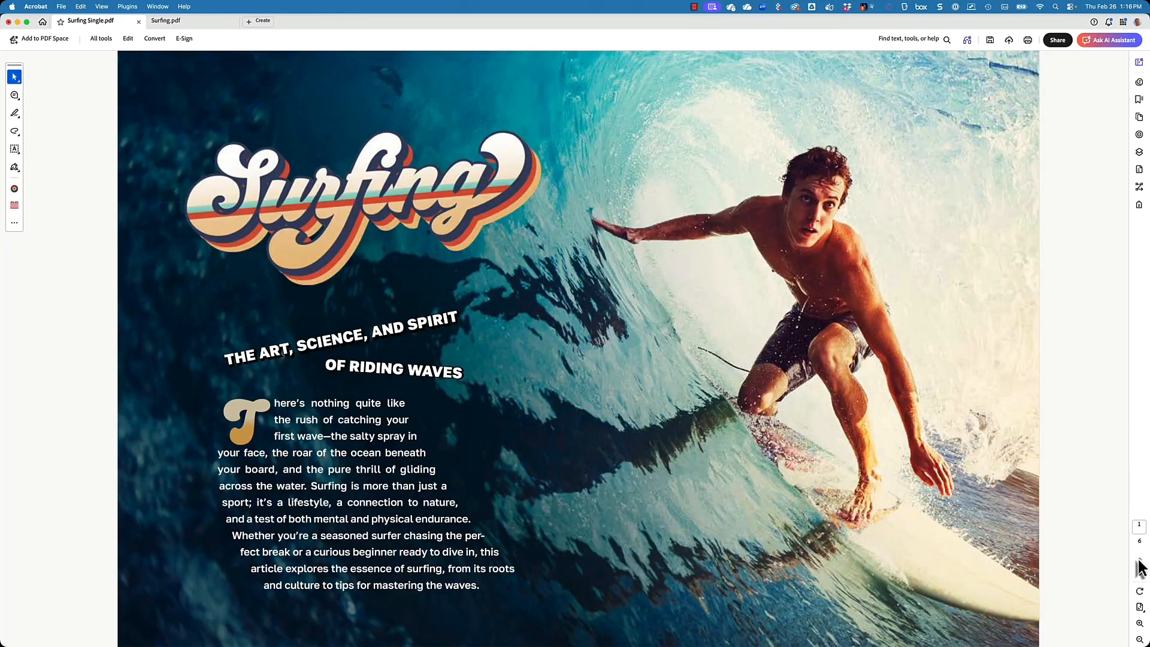